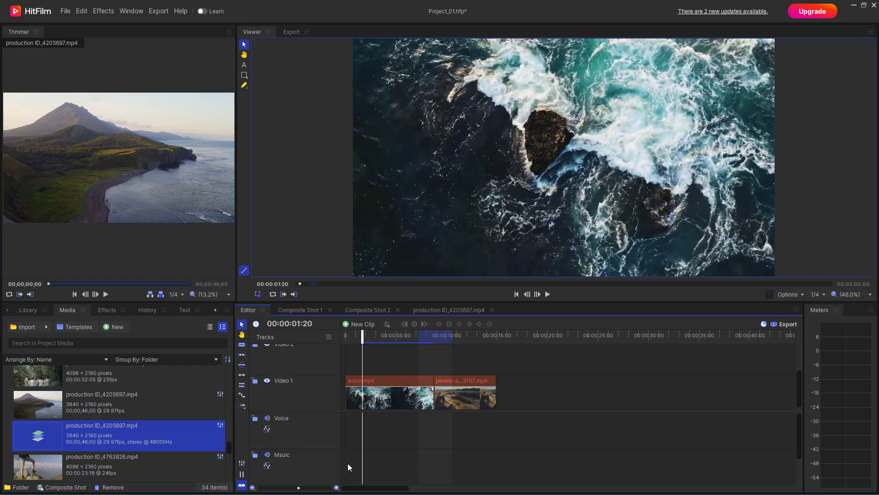
# Step: Apply the Quad Warp effect to the water.mp4 clip on the Video 1 track
pyautogui.click(105, 306)
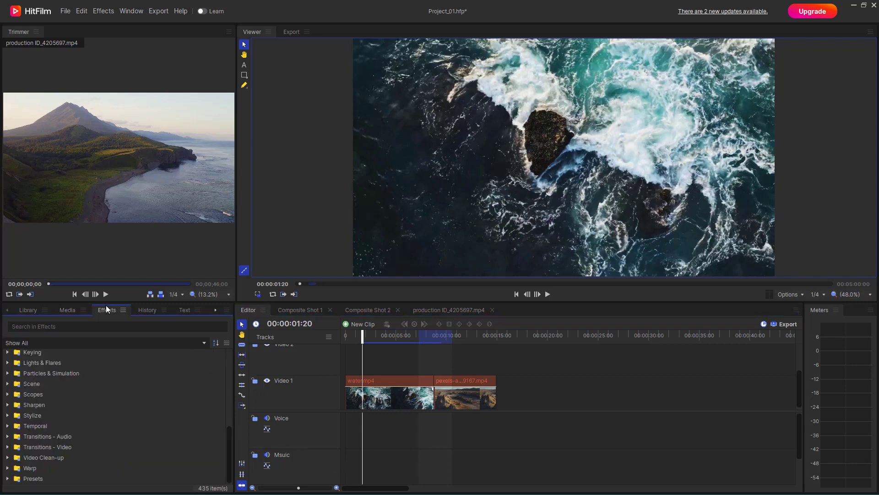
pyautogui.click(7, 468)
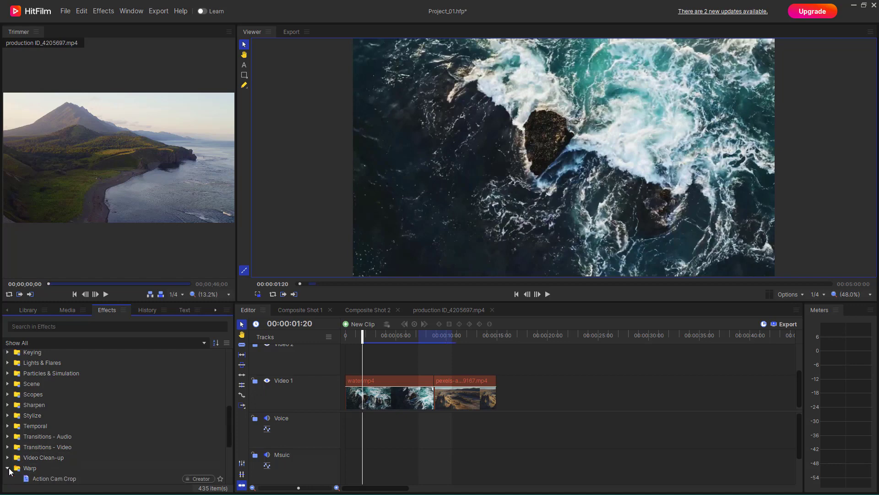
pyautogui.scroll(-4, 27, 451)
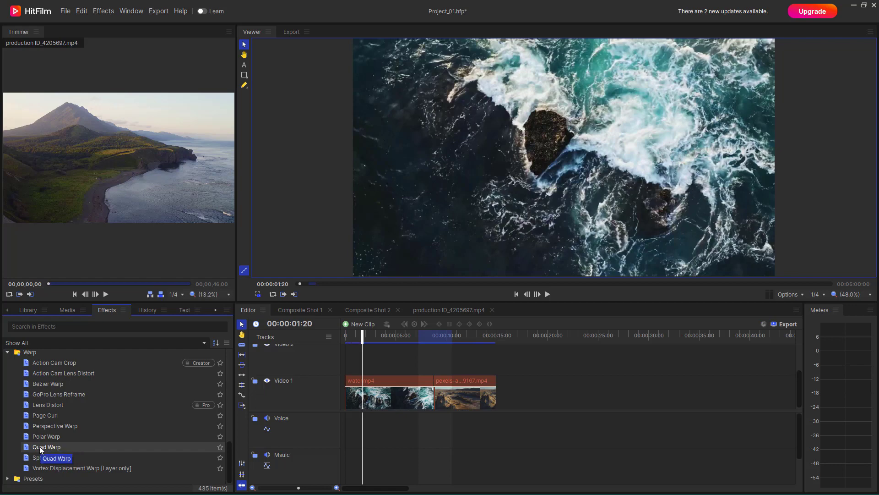
pyautogui.moveTo(40, 446); pyautogui.dragTo(378, 381)
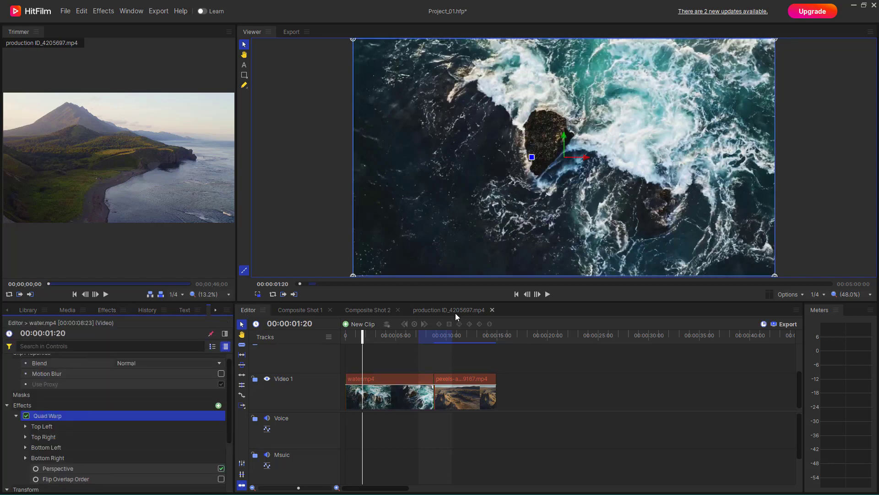
# Step: Select the water.mp4 clip in the Editor timeline and examine its Quad Warp settings
pyautogui.click(424, 310)
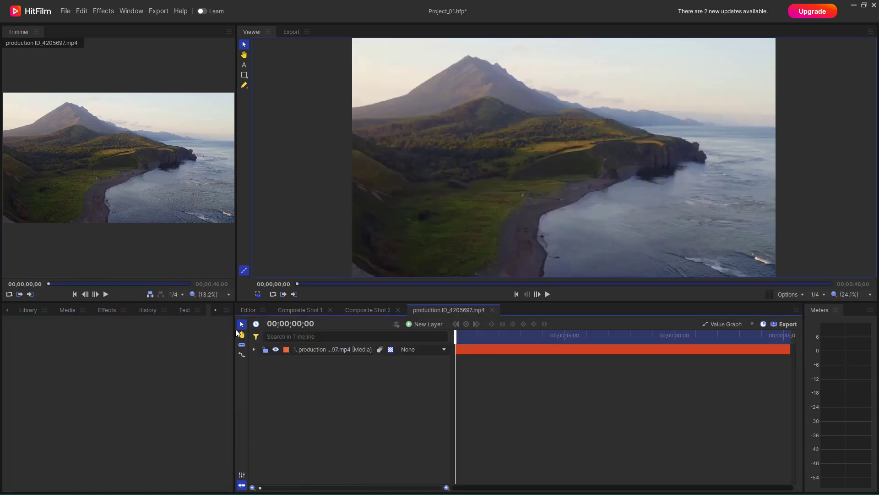
pyautogui.click(248, 311)
pyautogui.click(367, 391)
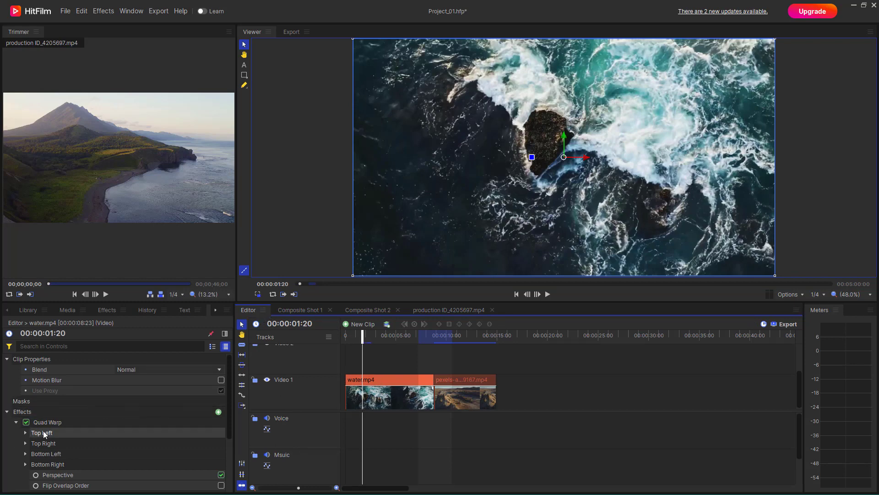
pyautogui.scroll(-3, 46, 433)
pyautogui.scroll(2, 46, 433)
pyautogui.scroll(-2, 46, 433)
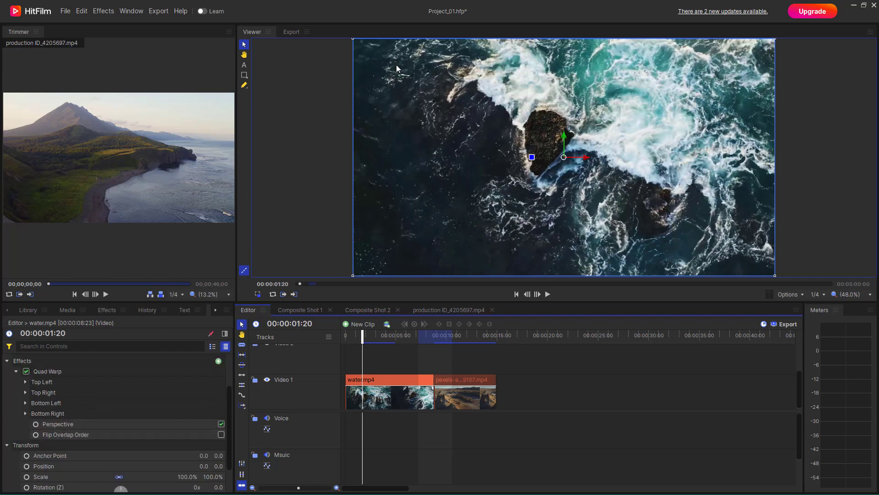
pyautogui.moveTo(353, 38); pyautogui.dragTo(366, 50)
pyautogui.hotkey('ctrl', 'z')
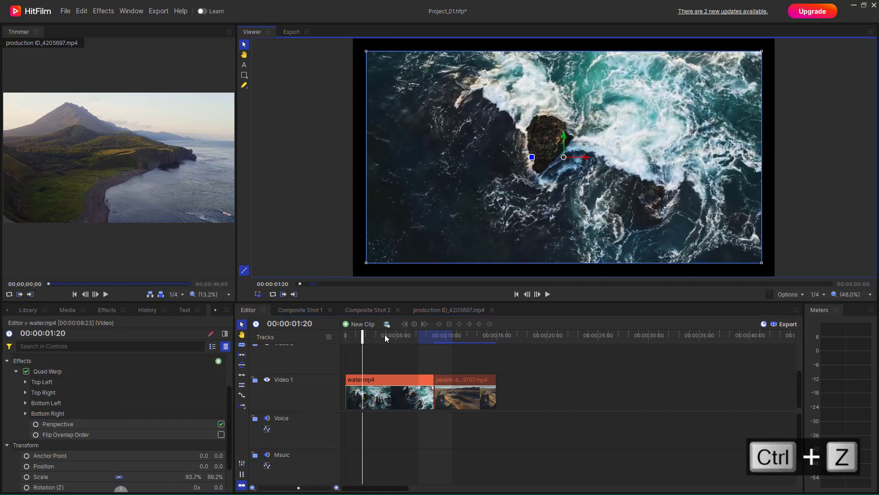
pyautogui.click(392, 395)
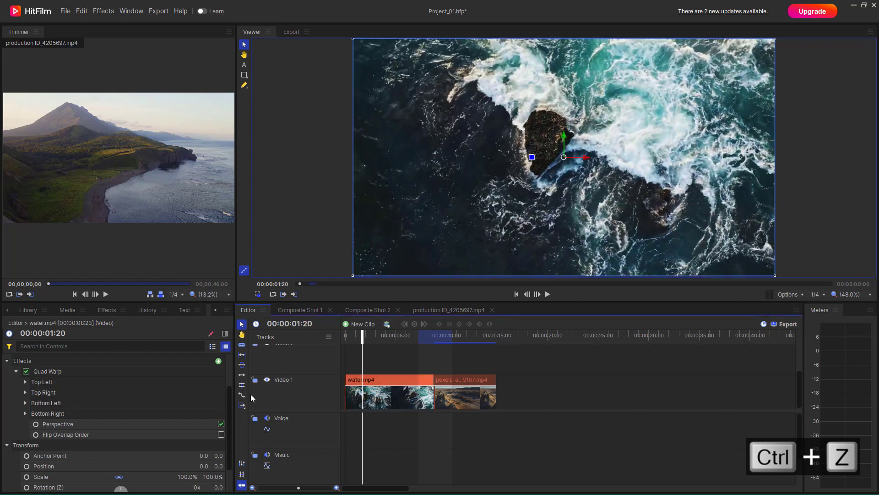
# Step: Warp the clip into a trapezoid with Quad Warp corners: top left about (-453, 274), top right (245, 276), bottom left (-849, -278), bottom right moved inward
pyautogui.click(46, 371)
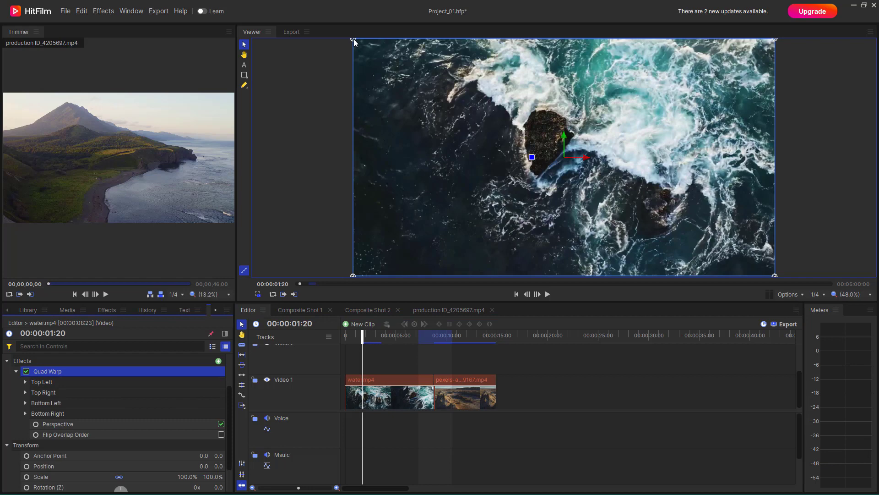
pyautogui.moveTo(355, 43); pyautogui.dragTo(464, 97)
pyautogui.moveTo(773, 41); pyautogui.dragTo(617, 96)
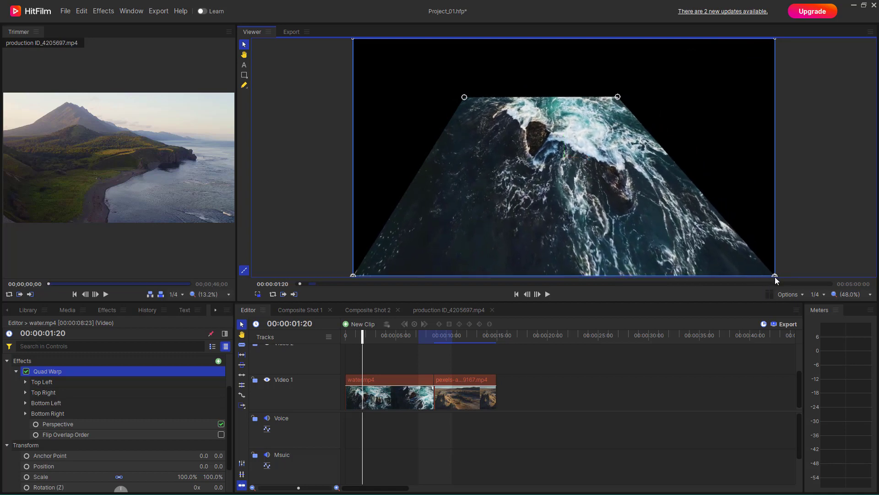
pyautogui.moveTo(775, 277); pyautogui.dragTo(732, 180)
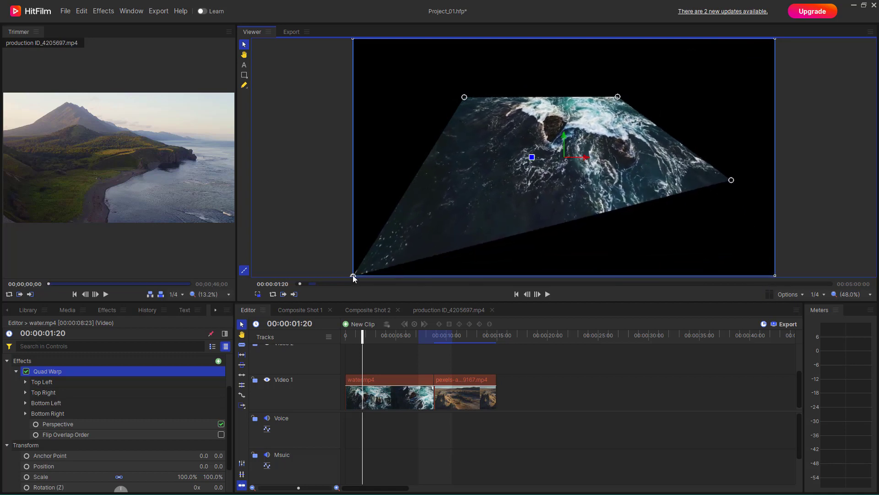
pyautogui.moveTo(353, 275); pyautogui.dragTo(378, 219)
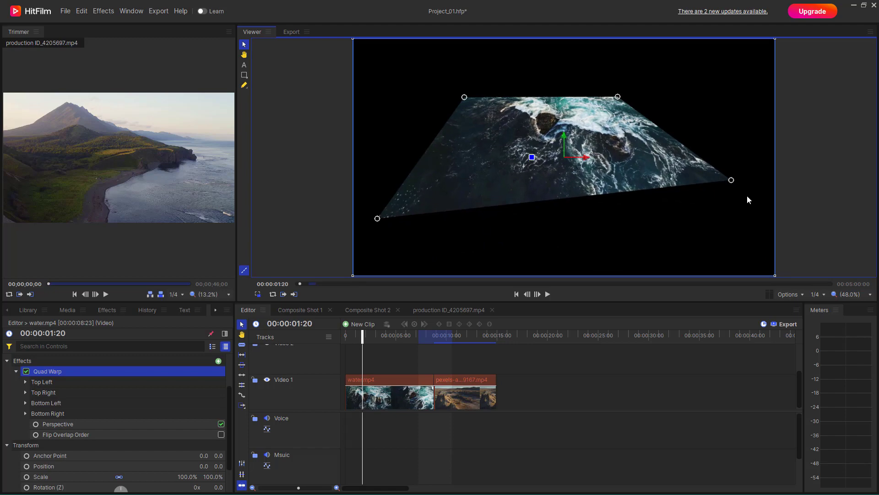
pyautogui.moveTo(732, 181); pyautogui.dragTo(723, 205)
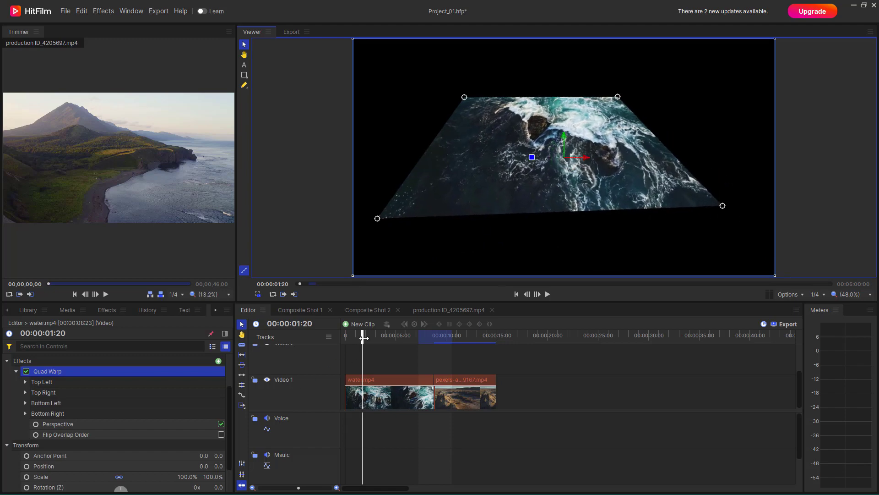
# Step: Go to the start of the timeline and set the Quad Warp Top Left position to -414.2, 300
pyautogui.moveTo(363, 338); pyautogui.dragTo(344, 343)
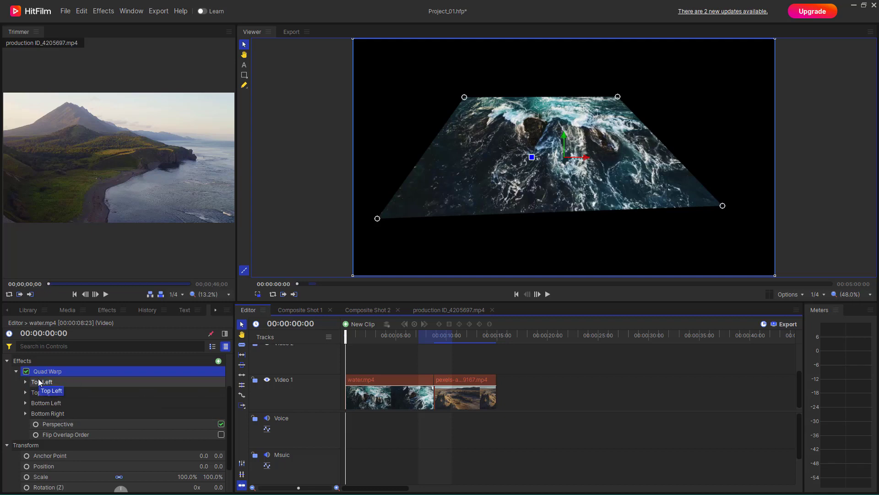
pyautogui.doubleClick(42, 381)
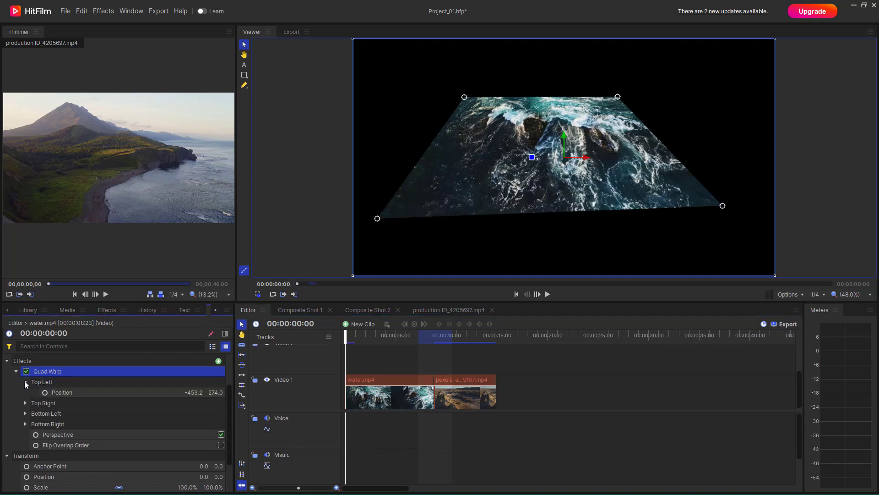
pyautogui.moveTo(193, 392); pyautogui.dragTo(236, 393)
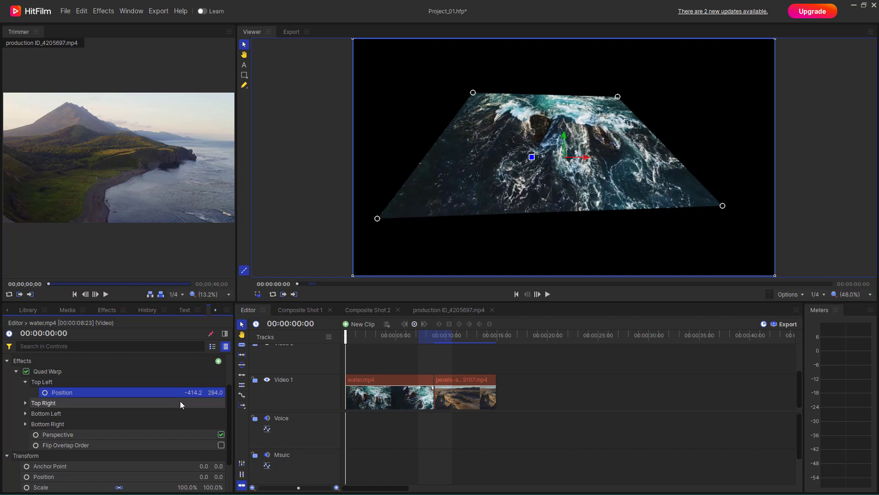
pyautogui.click(215, 392)
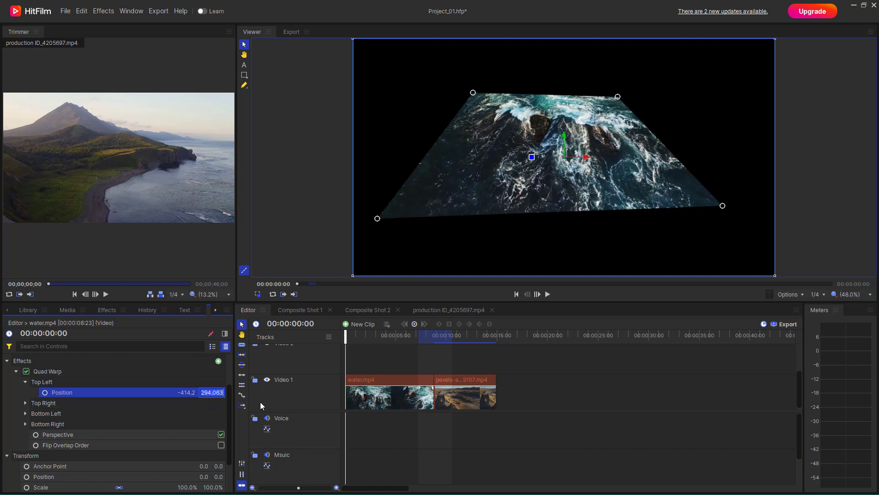
pyautogui.write('300')
pyautogui.press('Return')
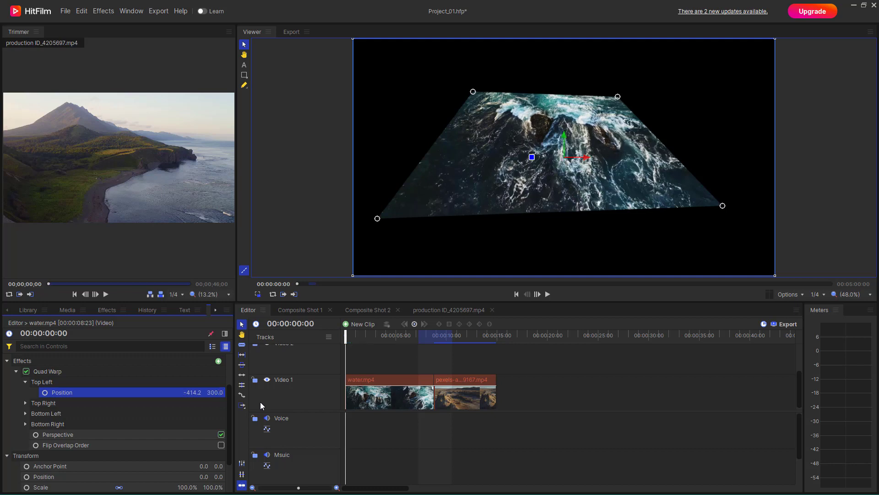
# Step: Set the Top Right corner's X position to 246.8 and the Bottom Left corner's X position to -834.2
pyautogui.click(25, 403)
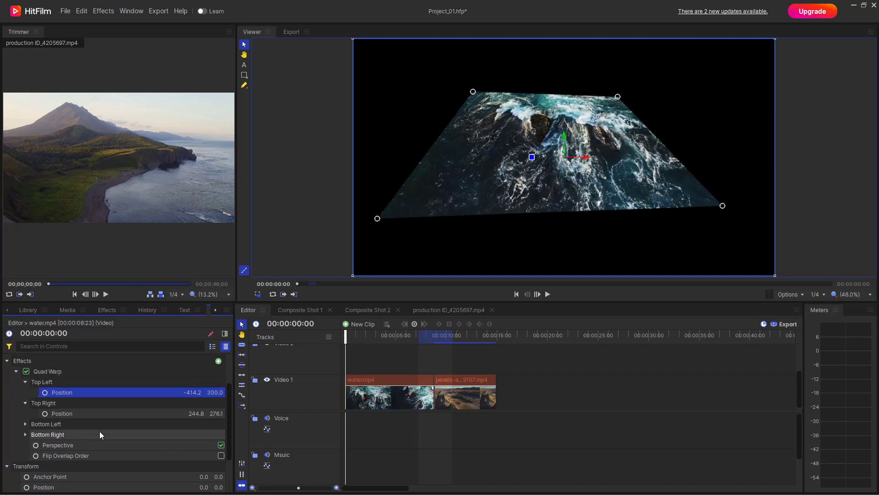
pyautogui.moveTo(202, 414)
pyautogui.mouseDown()
pyautogui.moveTo(188, 414)
pyautogui.moveTo(223, 414)
pyautogui.moveTo(202, 414)
pyautogui.mouseUp()
pyautogui.click(34, 425)
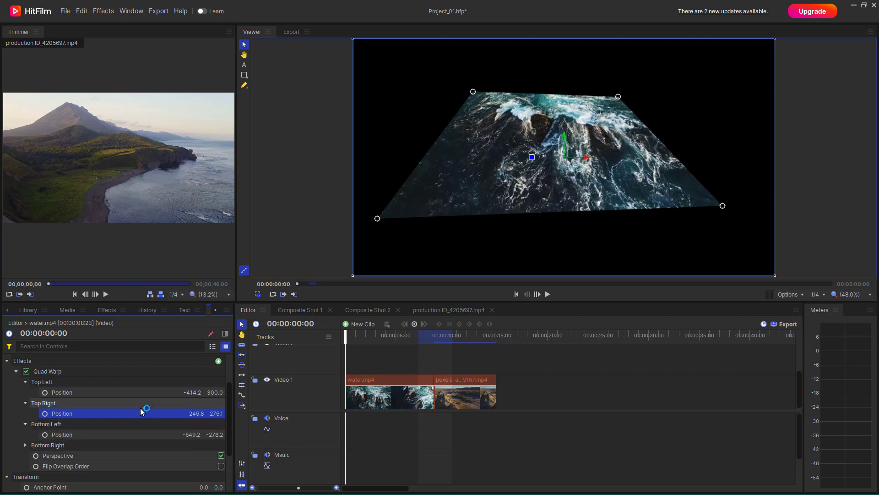
pyautogui.scroll(-3, 140, 408)
pyautogui.scroll(3, 191, 411)
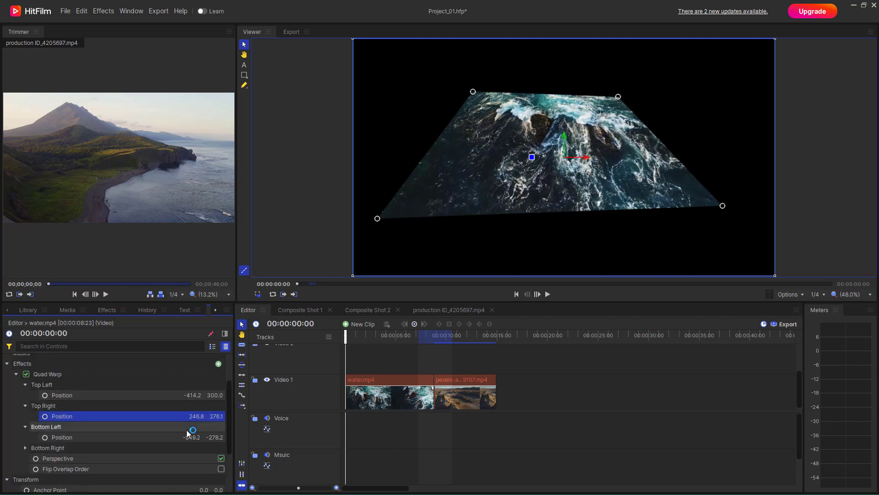
pyautogui.moveTo(192, 438)
pyautogui.mouseDown()
pyautogui.moveTo(181, 437)
pyautogui.moveTo(407, 438)
pyautogui.moveTo(183, 437)
pyautogui.moveTo(195, 437)
pyautogui.mouseUp()
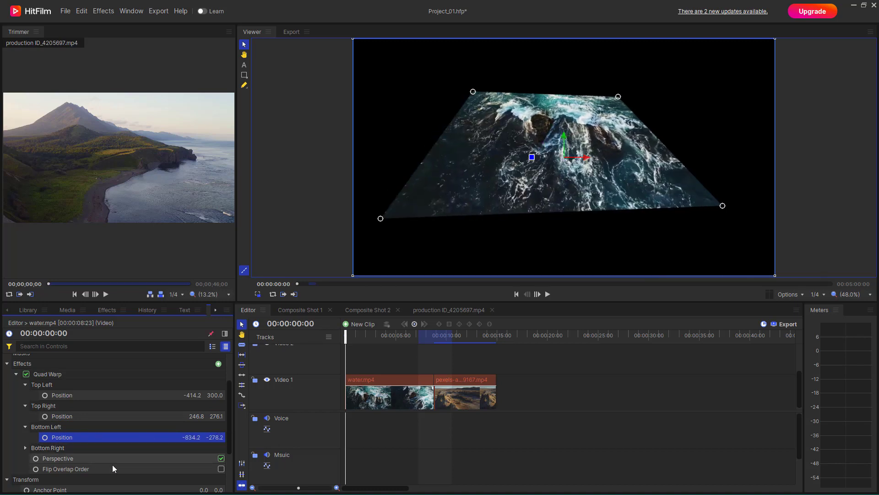
pyautogui.scroll(-3, 111, 464)
pyautogui.scroll(2, 35, 414)
pyautogui.scroll(-1, 49, 425)
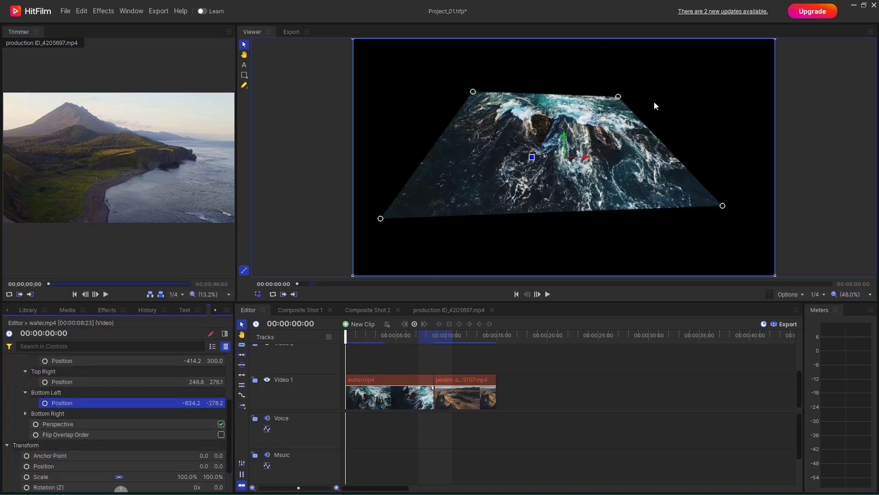
# Step: Lower the top left corner to about (-397, 164) and the top right to about (232, 174), and turn off Perspective
pyautogui.moveTo(618, 97); pyautogui.dragTo(615, 119)
pyautogui.moveTo(472, 92); pyautogui.dragTo(476, 121)
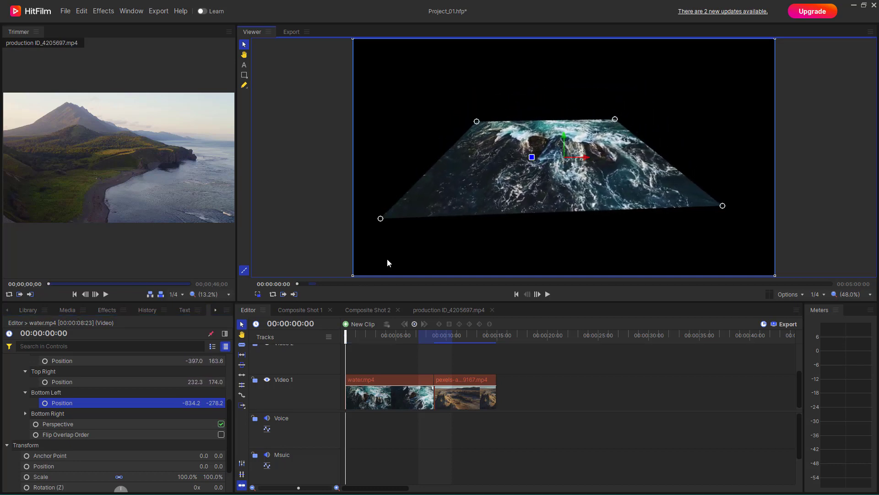
pyautogui.click(221, 424)
pyautogui.click(222, 425)
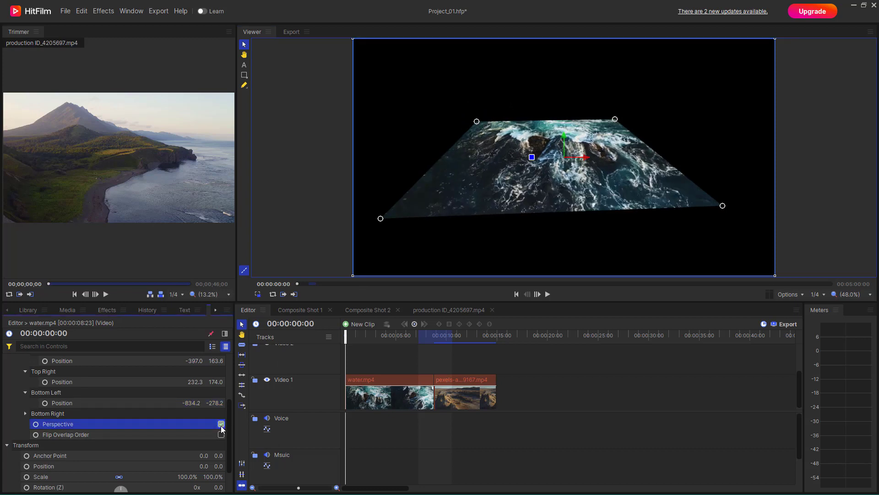
pyautogui.click(221, 424)
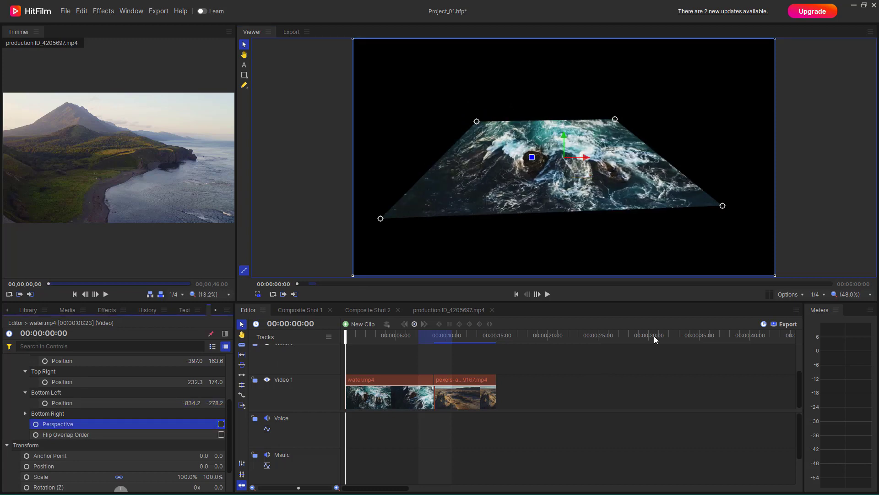
# Step: Lower the bottom right corner, move the bottom left corner to about (-768, -307) to level the lower edge, and turn Perspective back on
pyautogui.moveTo(724, 207); pyautogui.dragTo(725, 227)
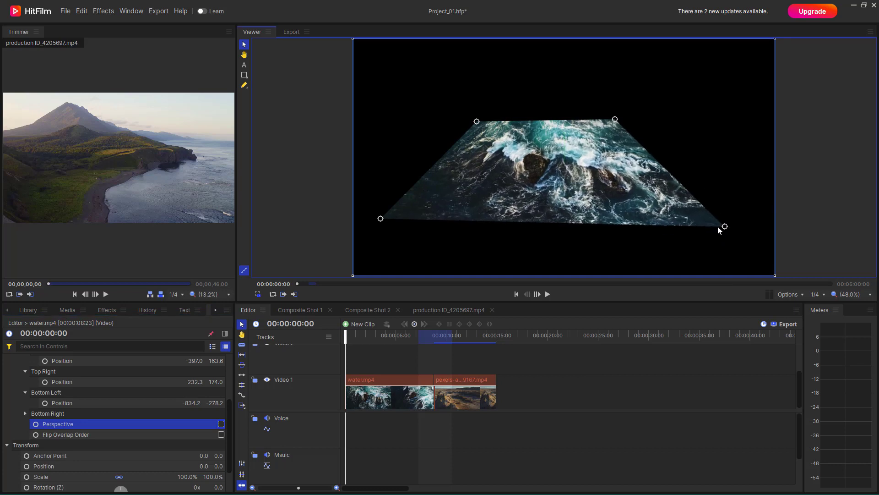
pyautogui.moveTo(383, 242); pyautogui.dragTo(395, 224)
pyautogui.click(222, 424)
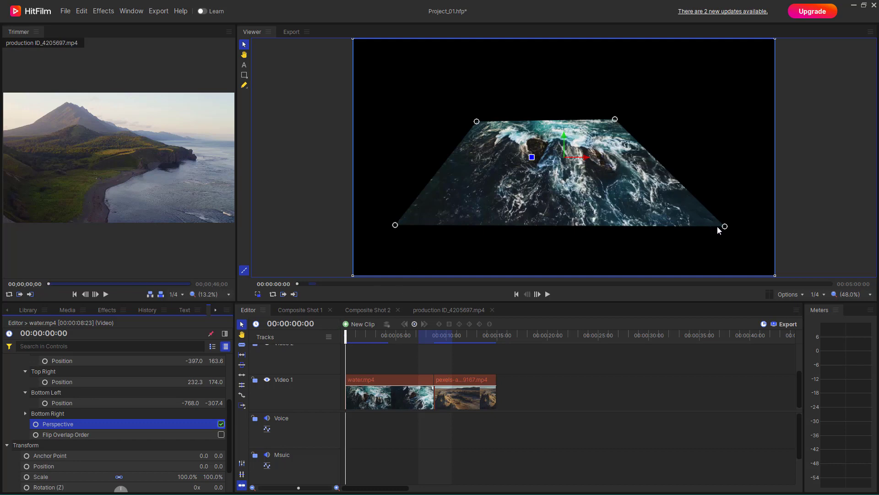
# Step: Fold the clip over itself by moving the bottom right corner above the top edge and the top left corner to about (-649, 272)
pyautogui.moveTo(724, 227); pyautogui.dragTo(548, 89)
pyautogui.moveTo(475, 120); pyautogui.dragTo(416, 97)
pyautogui.moveTo(553, 93); pyautogui.dragTo(489, 68)
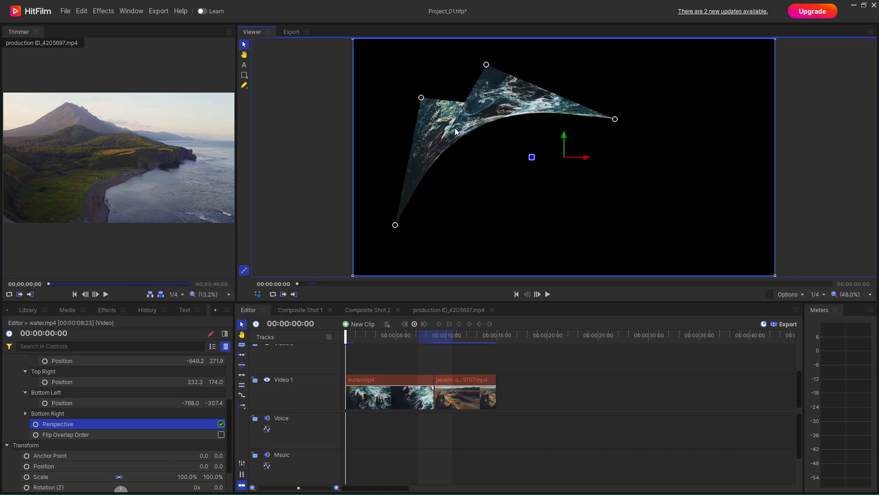
# Step: Toggle Flip Overlap Order repeatedly to compare the overlapping parts of the clip, leaving it enabled
pyautogui.click(220, 435)
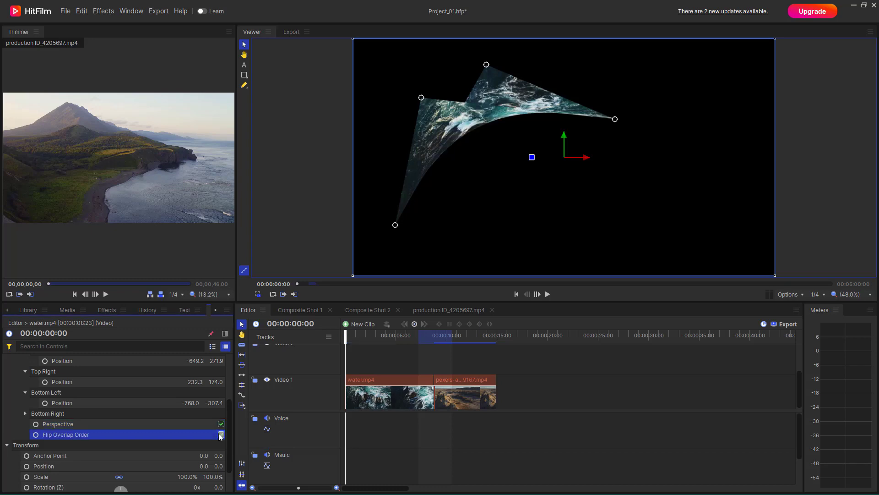
pyautogui.click(220, 436)
pyautogui.click(219, 436)
pyautogui.click(220, 435)
# Step: Move the top left corner to about (43, -270) and the bottom right corner below the lower edge, and disable Flip Overlap Order
pyautogui.moveTo(422, 97); pyautogui.dragTo(573, 216)
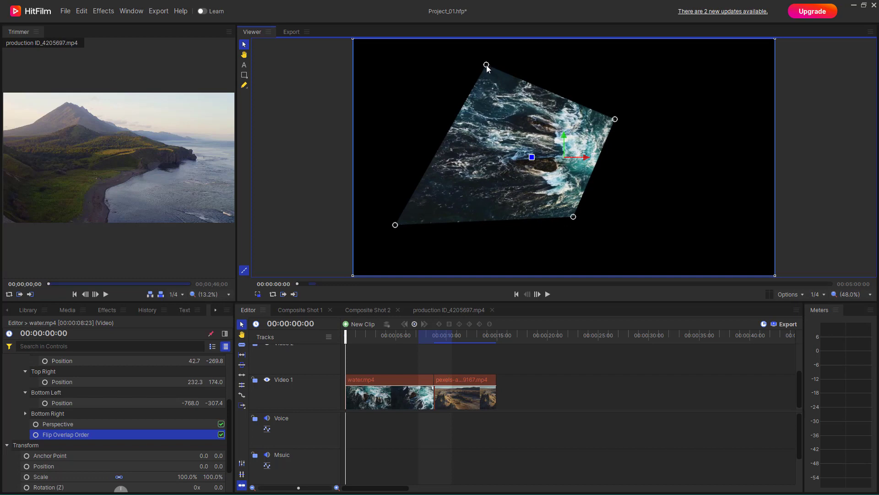
pyautogui.moveTo(487, 65); pyautogui.dragTo(505, 246)
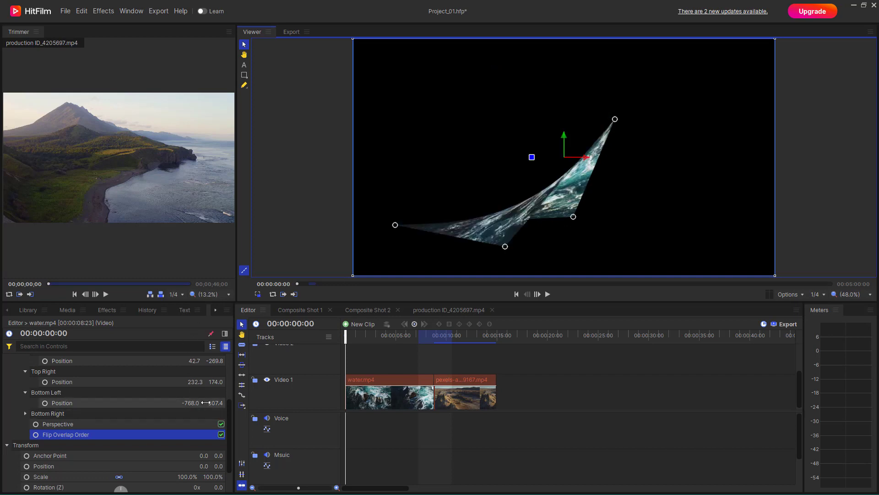
pyautogui.click(221, 435)
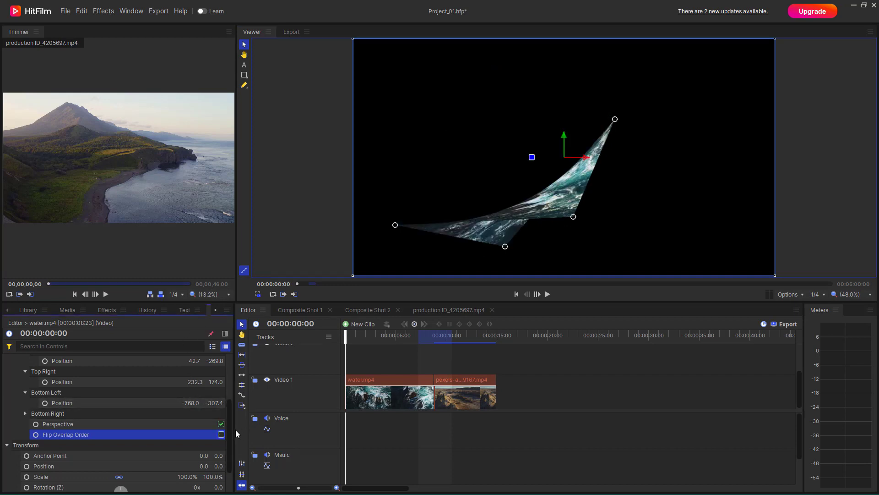
# Step: Switch to the production ID_4205697.mp4 composite shot, apply the Quad Warp effect to its video layer, and expand the effect's properties
pyautogui.click(439, 310)
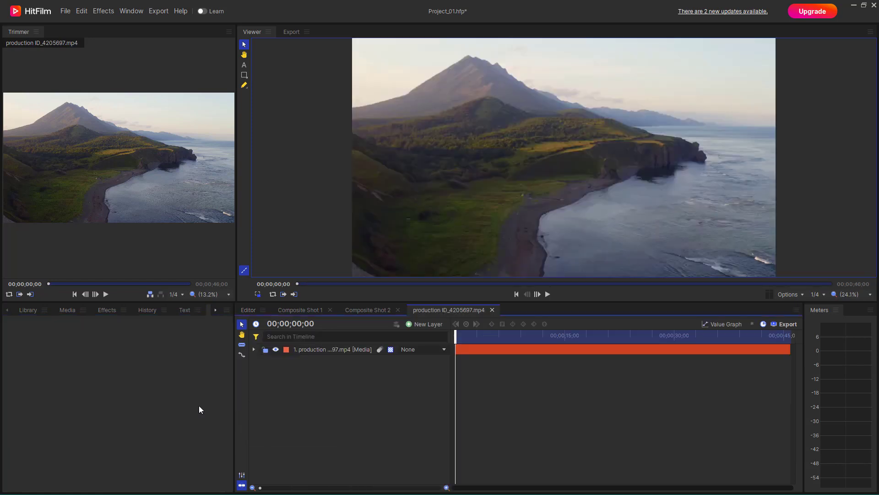
pyautogui.click(105, 311)
pyautogui.moveTo(38, 448); pyautogui.dragTo(425, 351)
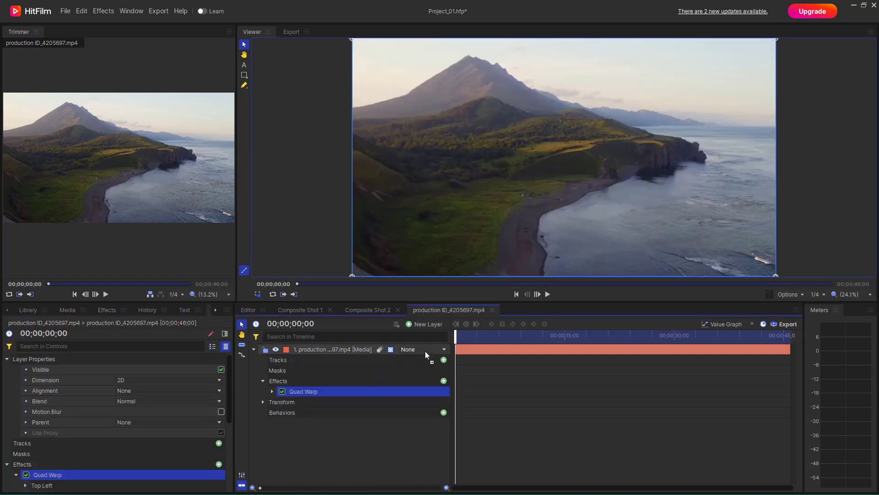
pyautogui.click(272, 391)
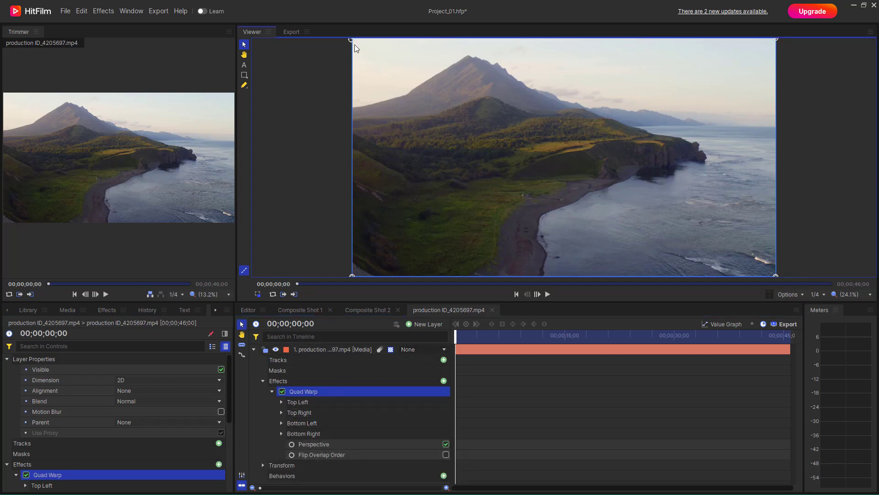
# Step: Warp the landscape clip by pulling all four Quad Warp corners inward from the frame's corners, leaving the top left one above the centre
pyautogui.moveTo(352, 39); pyautogui.dragTo(565, 150)
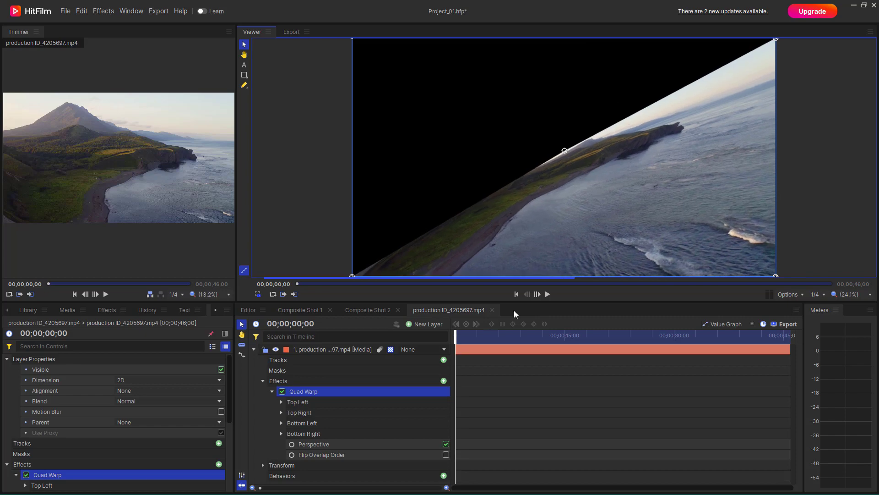
pyautogui.moveTo(776, 276); pyautogui.dragTo(646, 225)
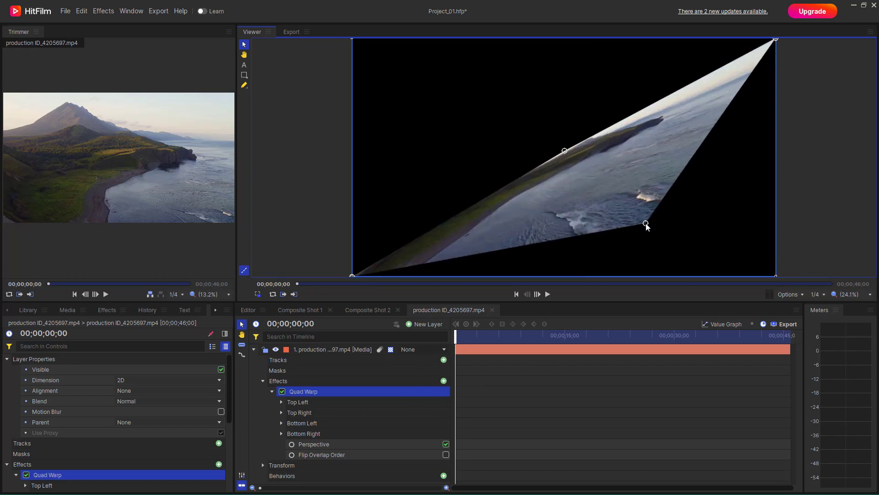
pyautogui.moveTo(562, 149); pyautogui.dragTo(531, 125)
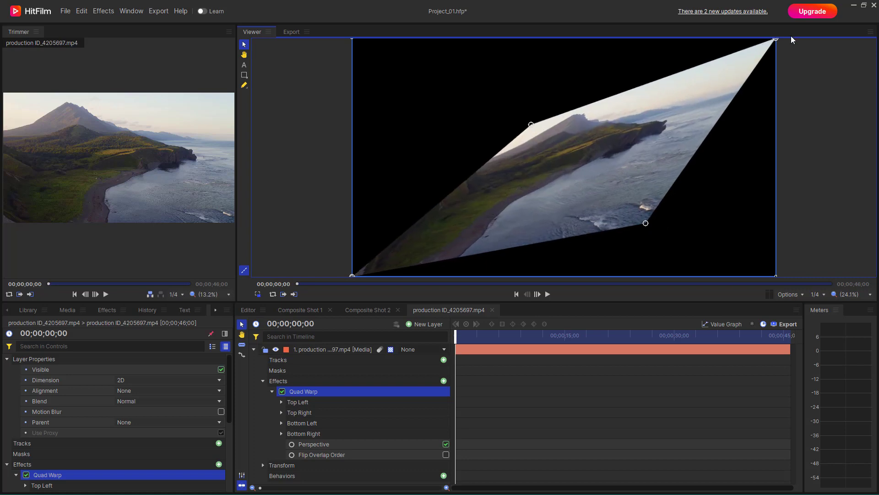
pyautogui.moveTo(776, 40); pyautogui.dragTo(662, 107)
pyautogui.moveTo(352, 276); pyautogui.dragTo(451, 221)
# Step: Fold the clip over itself by moving the top left corner outward and the bottom left corner above the top edge, and toggle Flip Overlap Order
pyautogui.moveTo(531, 125); pyautogui.dragTo(406, 98)
pyautogui.moveTo(451, 221); pyautogui.dragTo(547, 61)
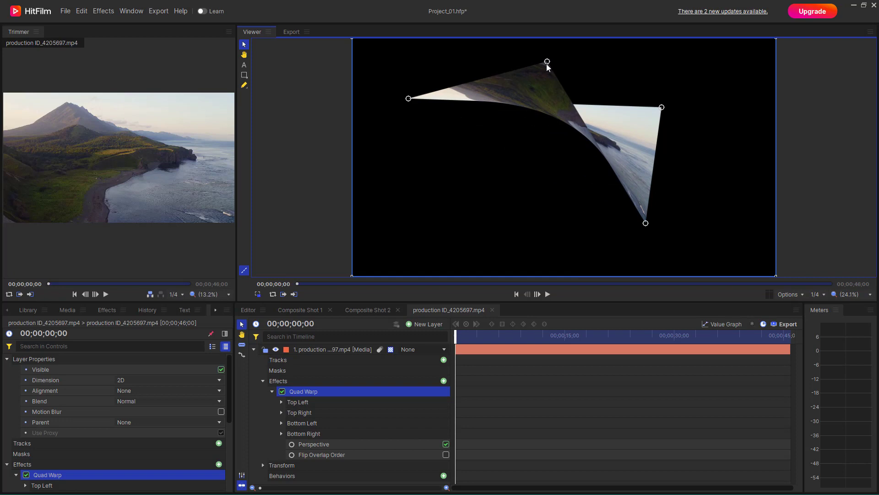
pyautogui.click(446, 455)
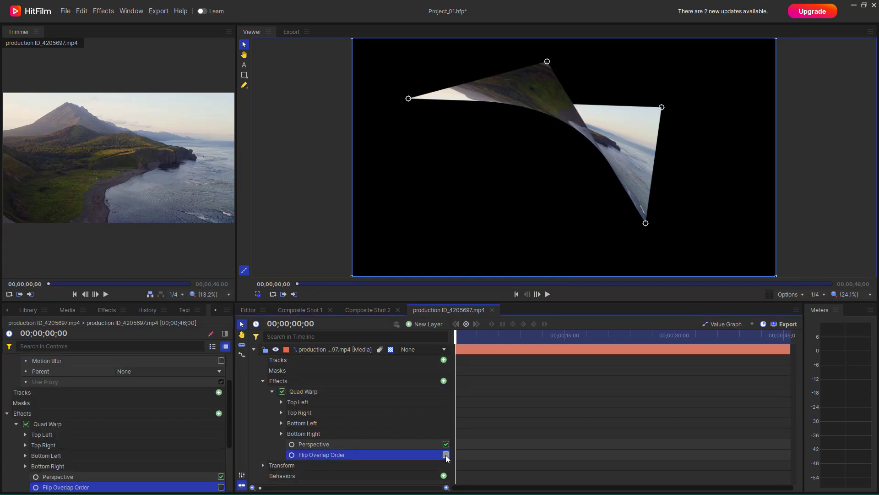